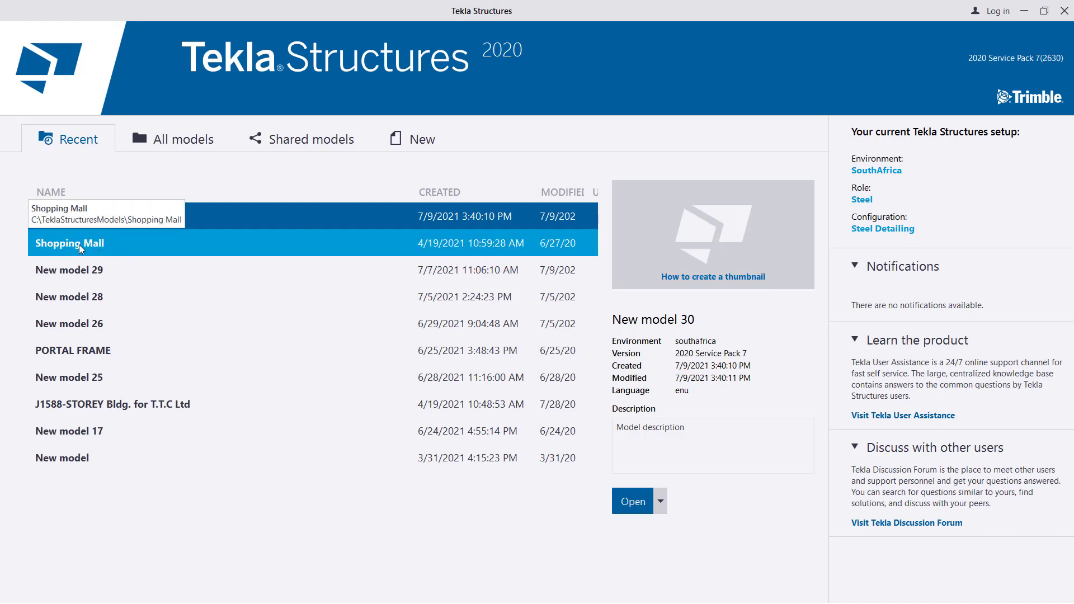
Examine the thumbnails and details of the recent models, from Shopping Mall through to New model.
left_click(81, 249)
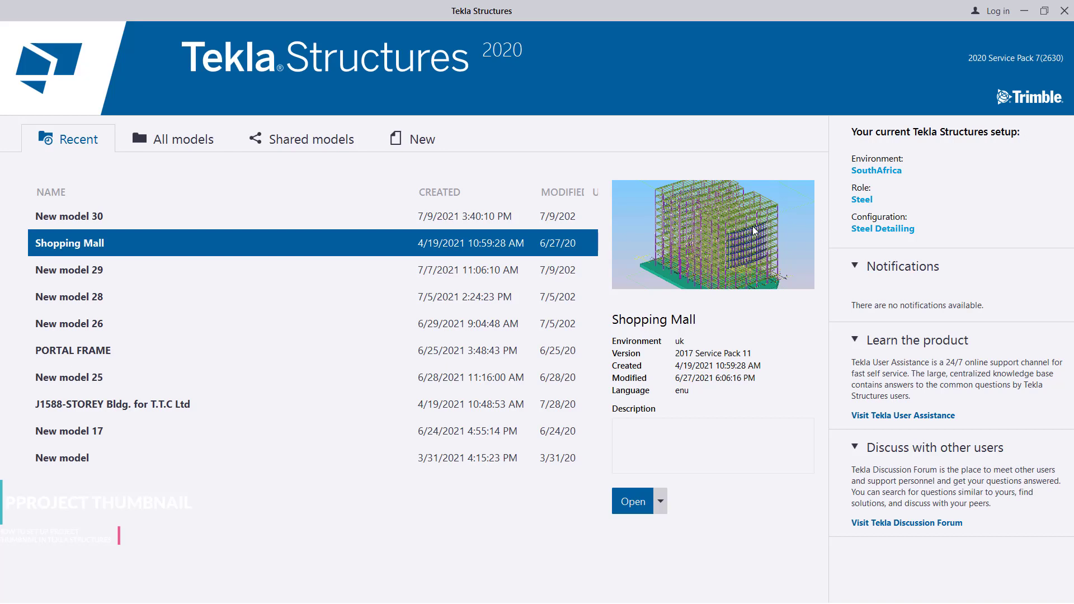
left_click(82, 273)
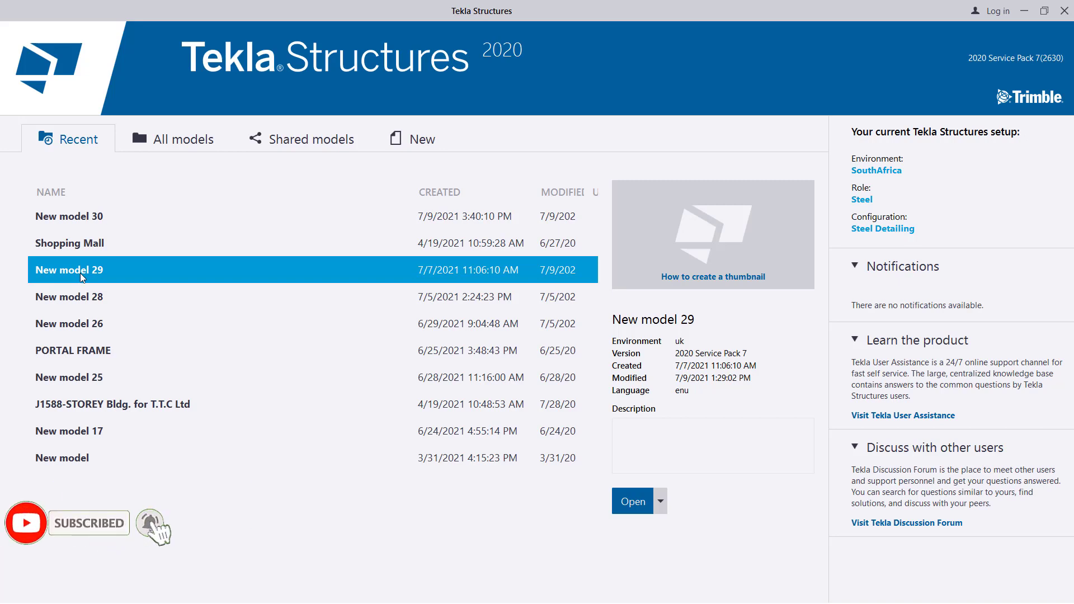
left_click(102, 306)
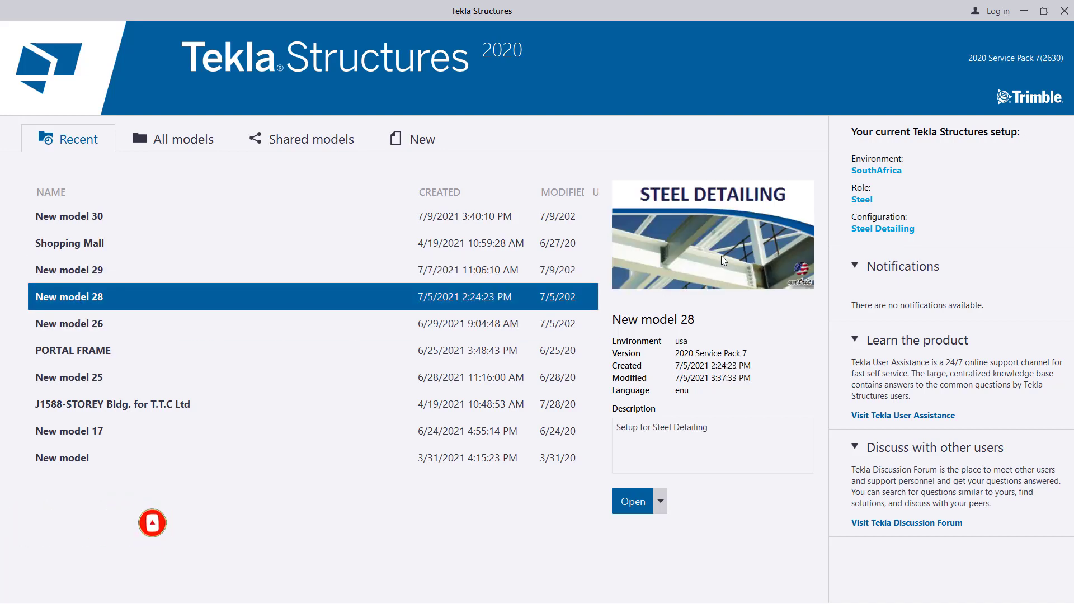
left_click(78, 325)
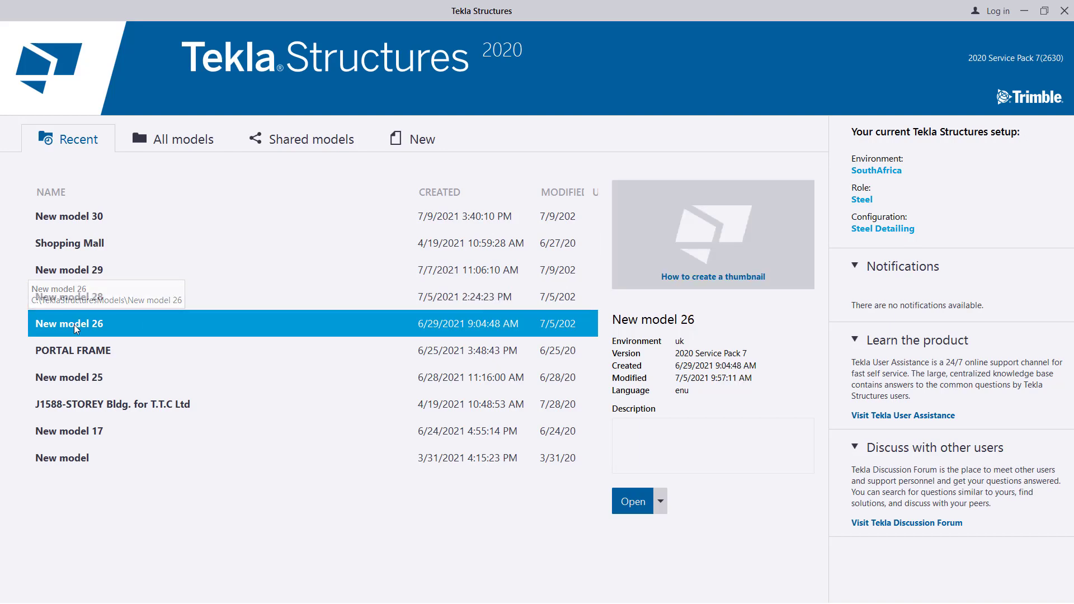
left_click(93, 344)
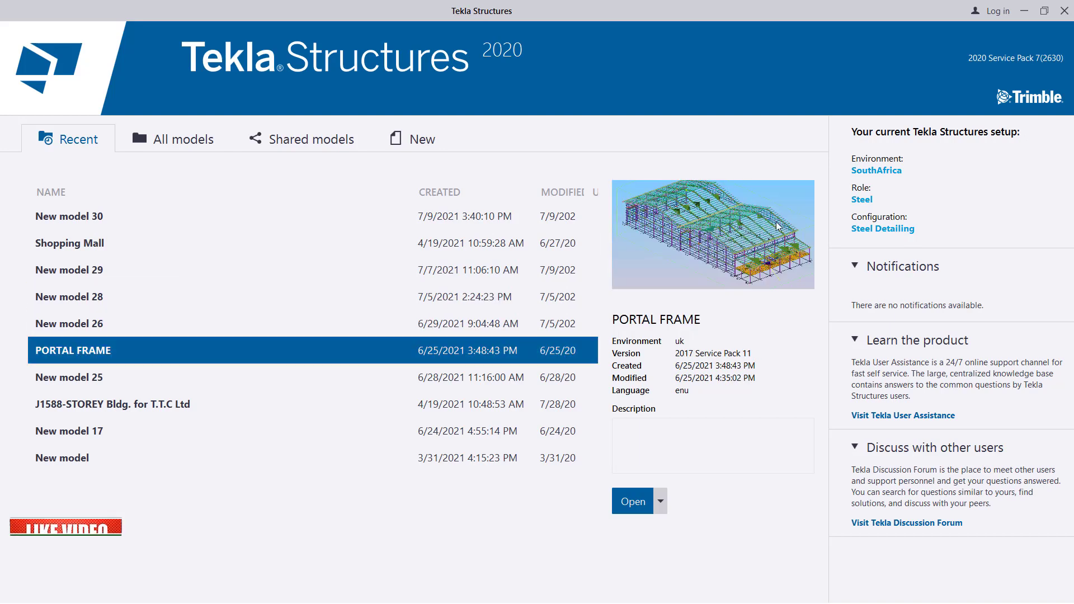
left_click(90, 380)
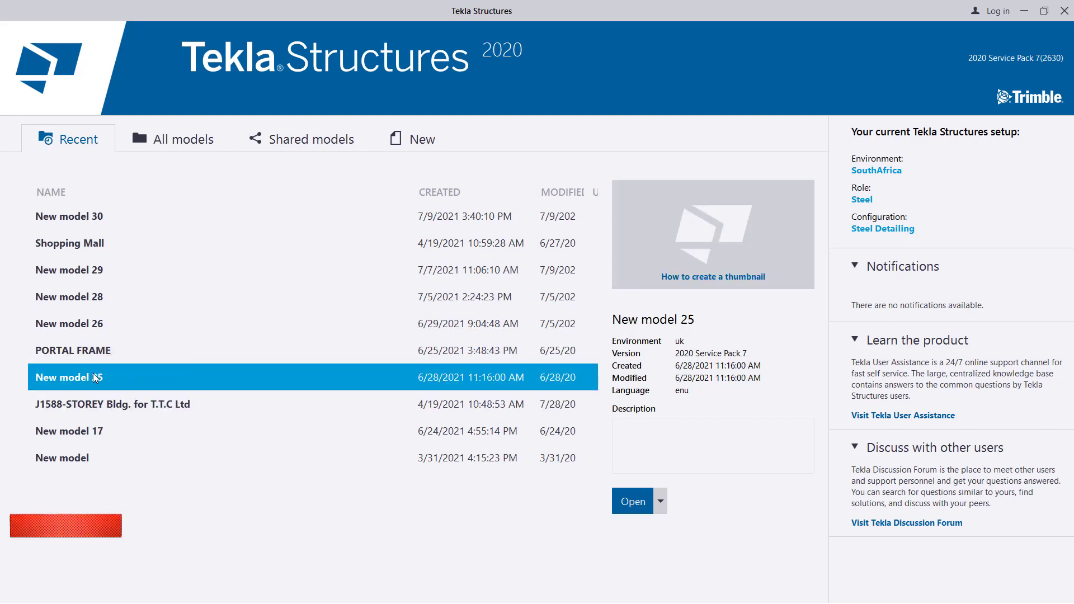
left_click(119, 410)
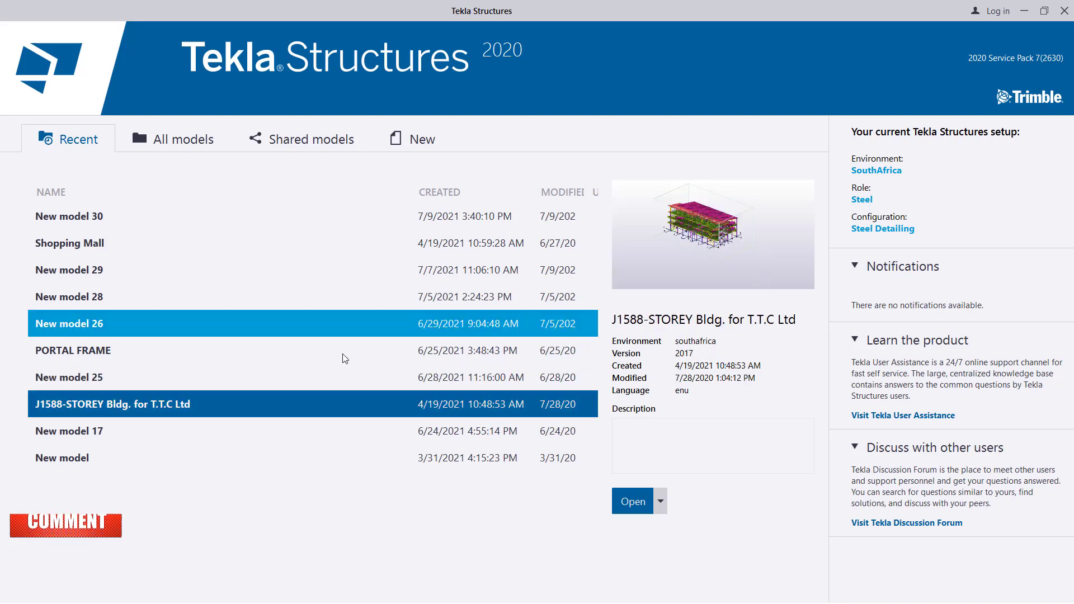
left_click(89, 432)
left_click(81, 456)
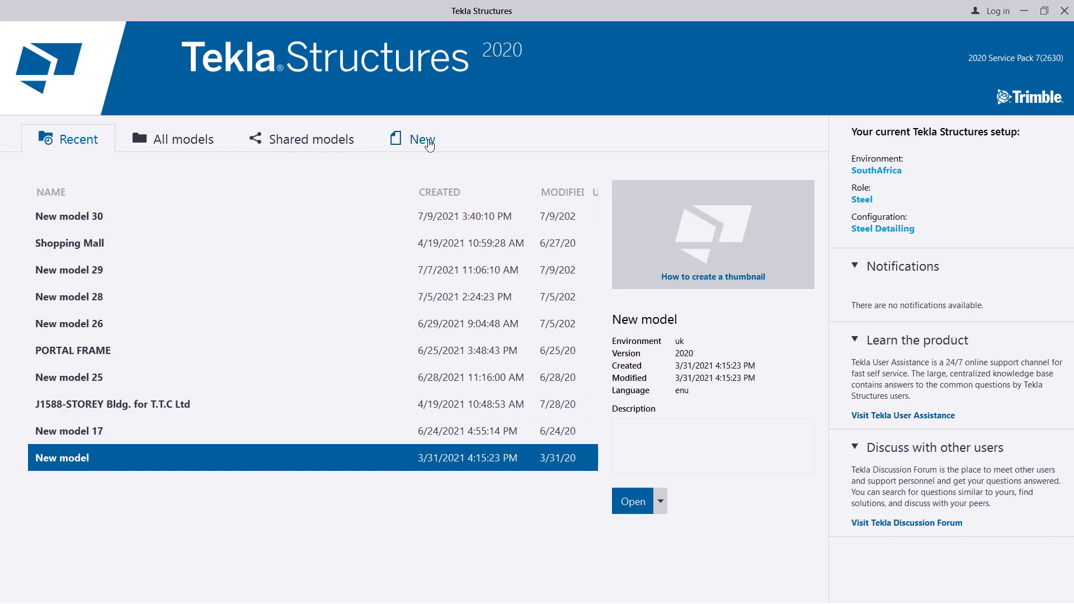
Create a single-user model named New model 31 from the Blank template.
left_click(426, 139)
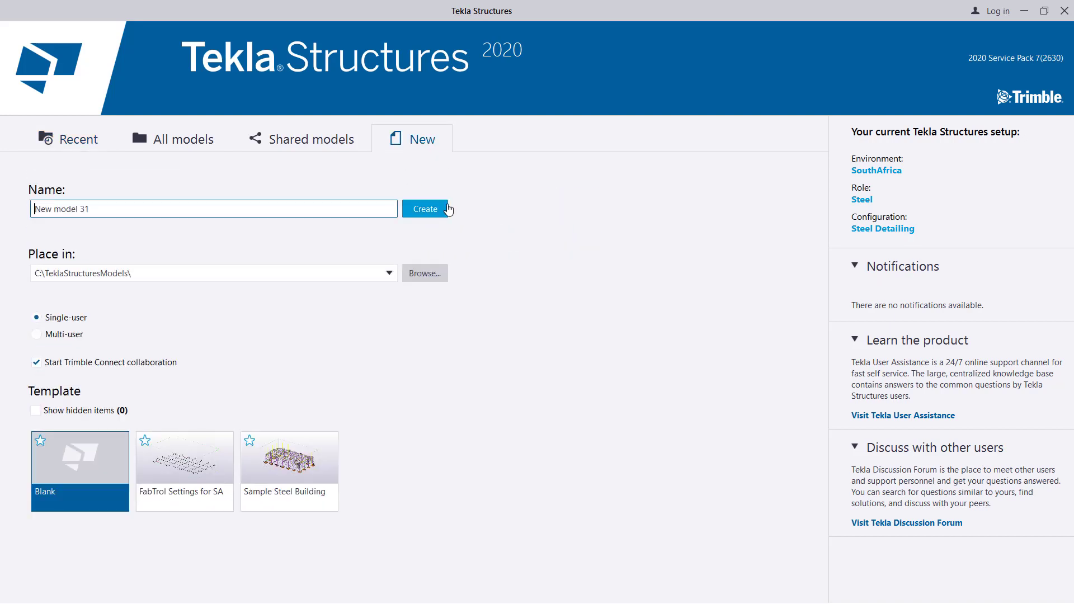
left_click(432, 216)
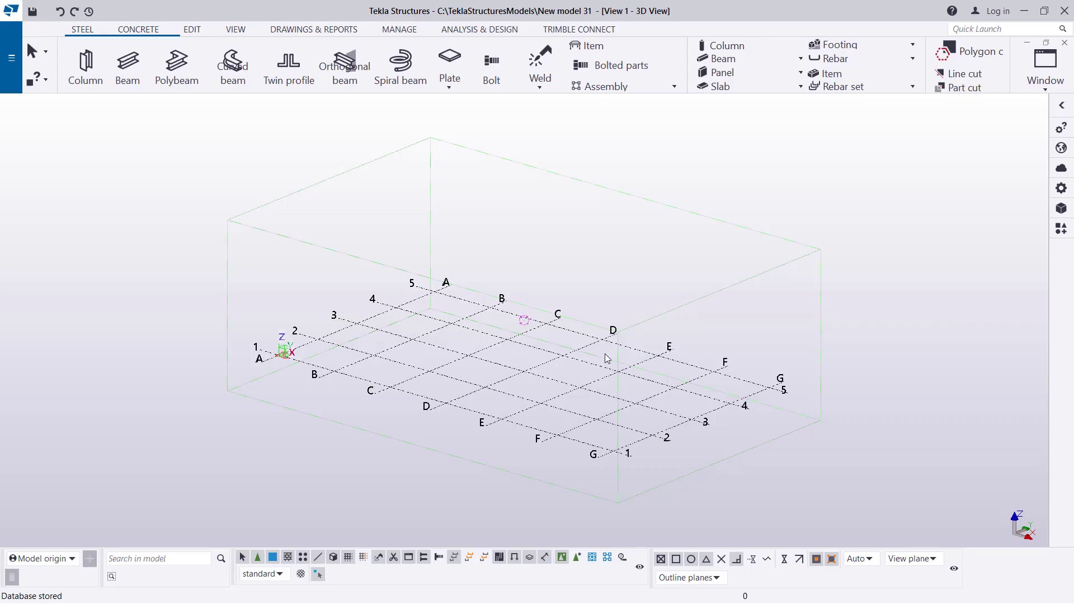
Place a steel beam along grid line D between grid lines 2 and 3.
scroll(528, 385, "up", 5)
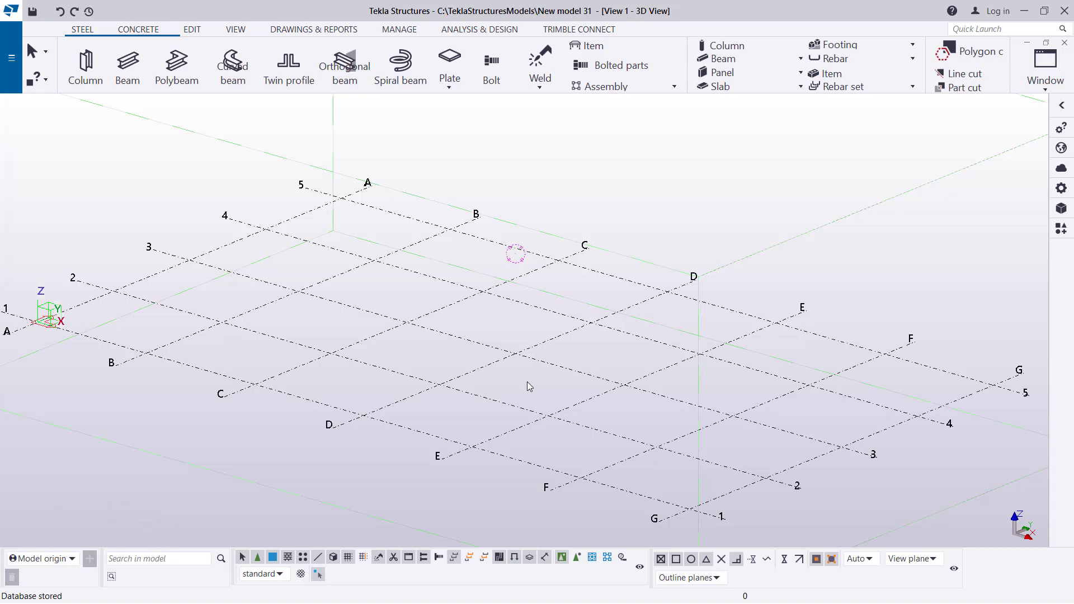
left_click(127, 65)
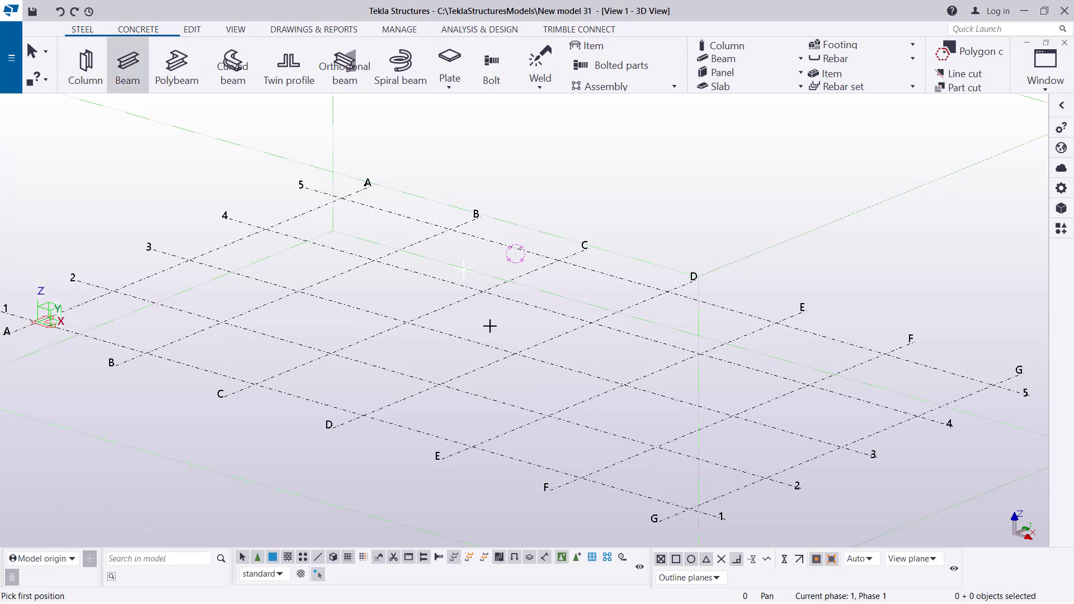
scroll(492, 390, "up", 3)
scroll(492, 390, "up", 2)
left_click(378, 378)
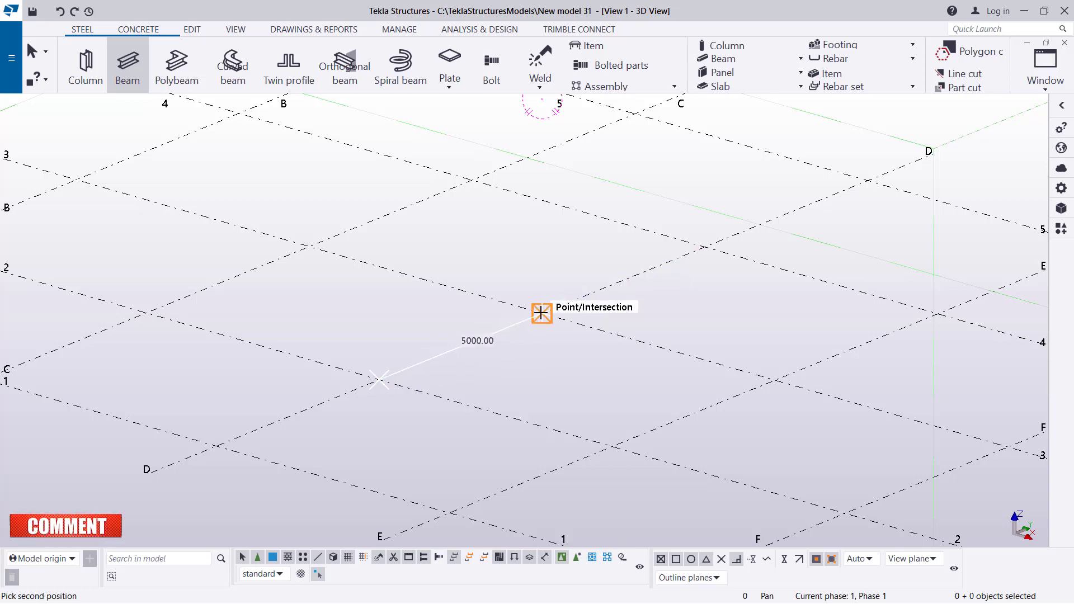
left_click(551, 308)
right_click(540, 260)
left_click(550, 264)
Set the beam's At depth position to Front and apply the modification.
scroll(444, 367, "up", 4)
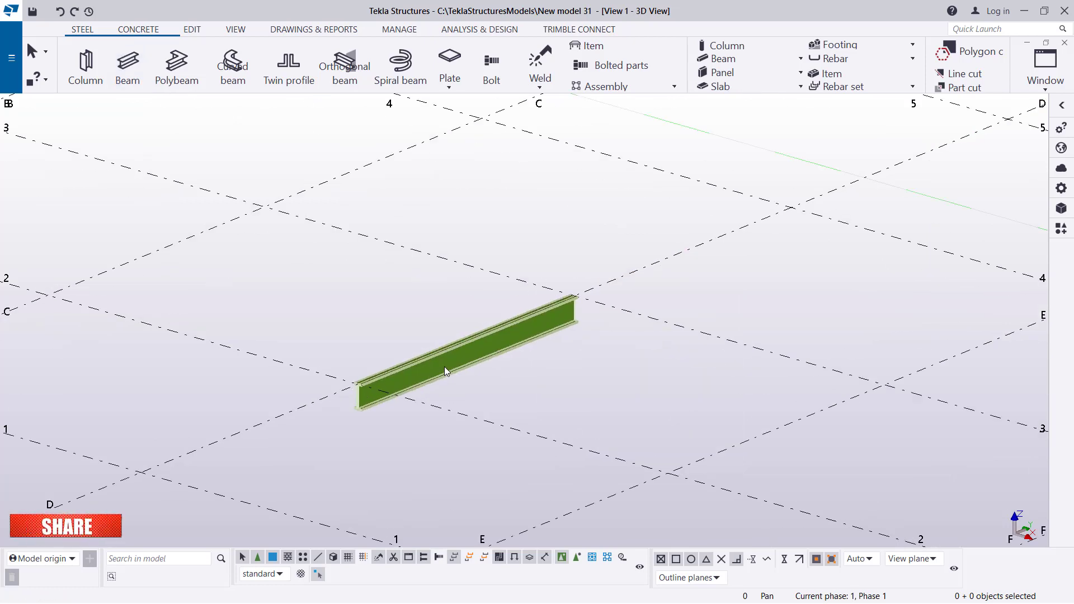
scroll(492, 363, "up", 3)
double_click(563, 328)
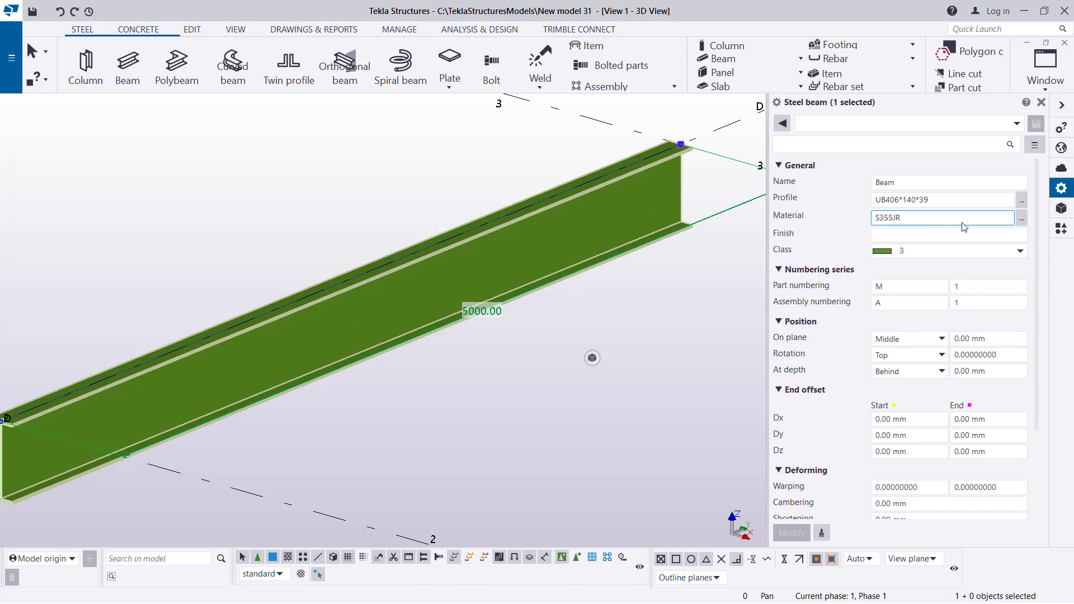
left_click(929, 371)
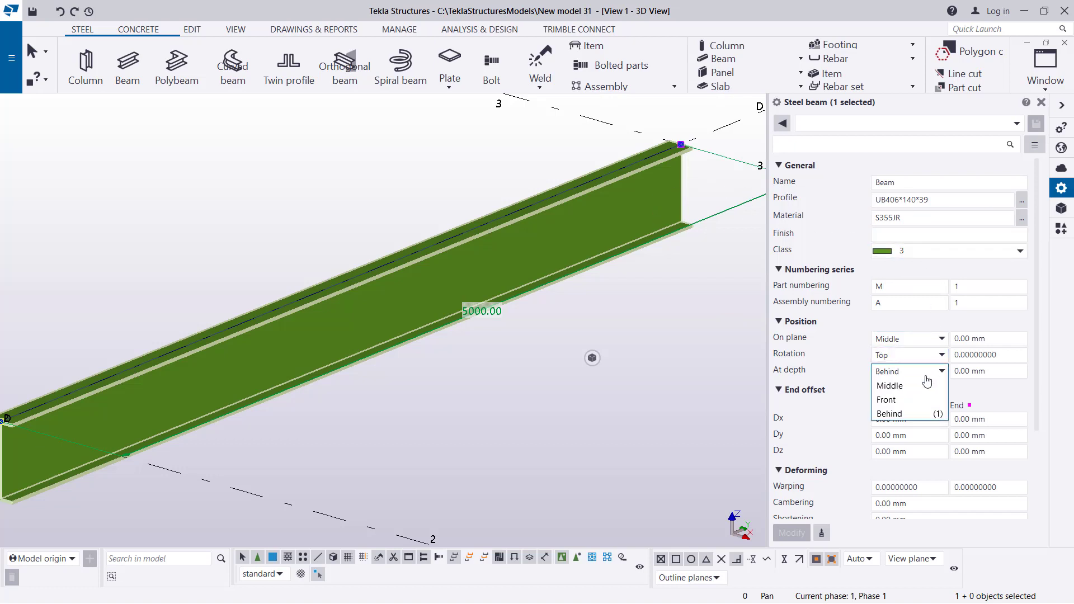
left_click(900, 395)
left_click(791, 532)
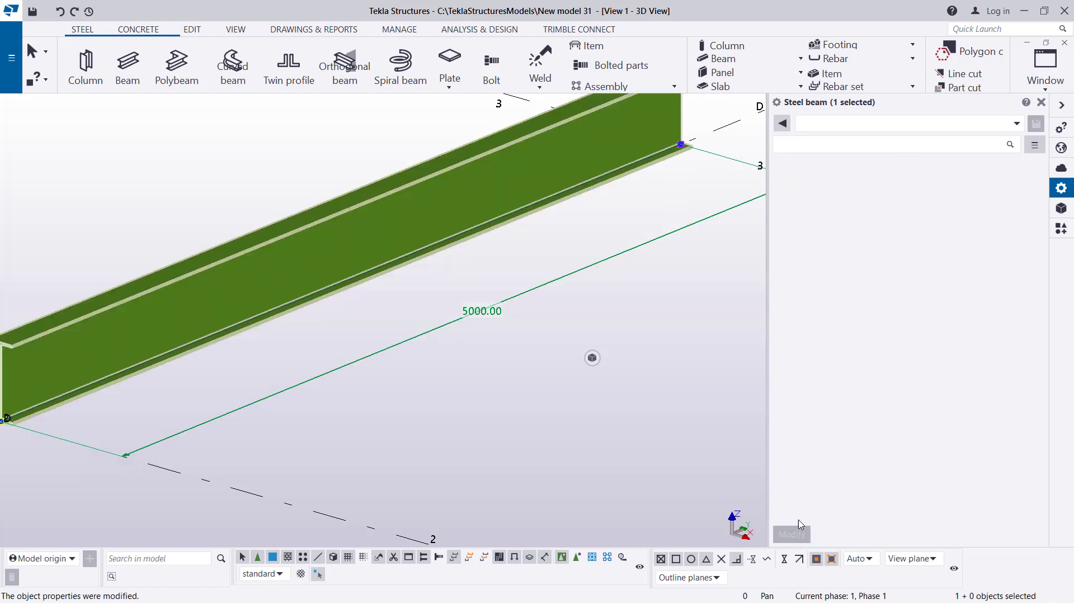
Choose the UB406*178*67 profile for the beam from the UB catalog, deselect the beam and collapse its properties.
scroll(627, 403, "down", 2)
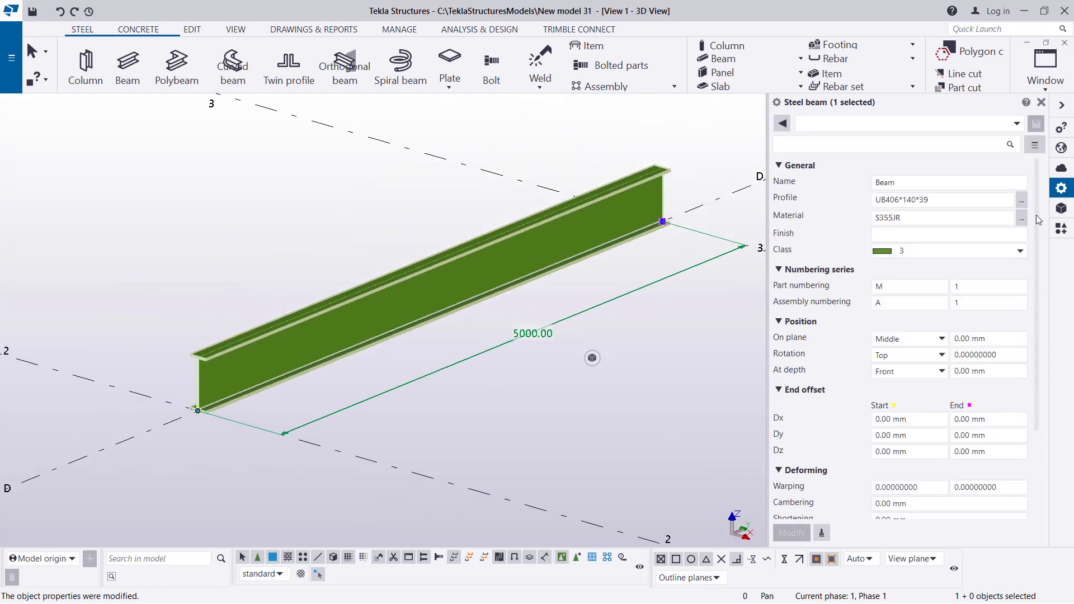
left_click(1021, 200)
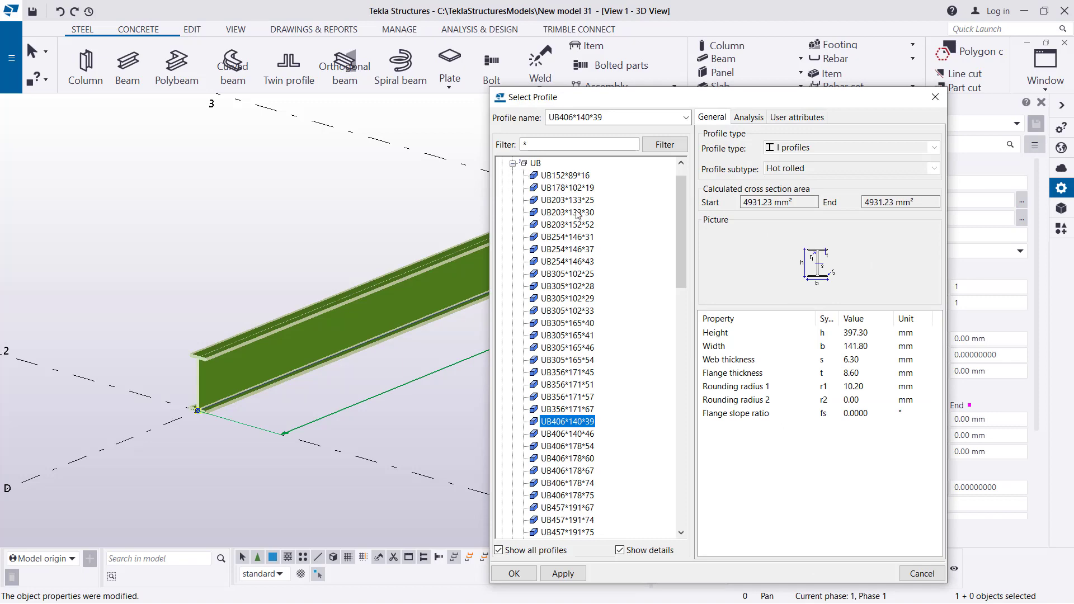
scroll(587, 347, "up", 1)
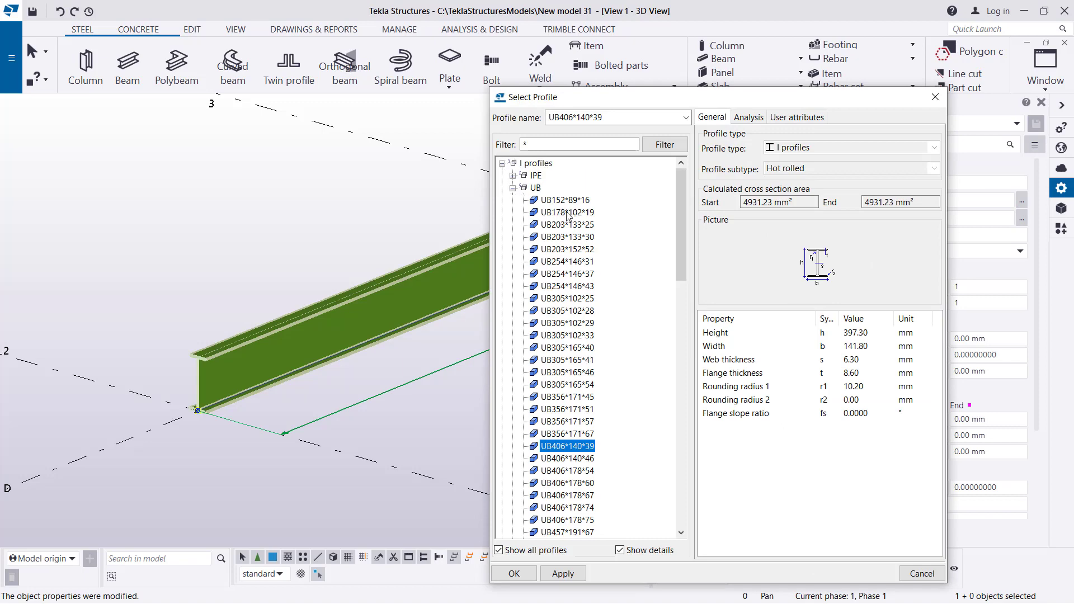
left_click(513, 188)
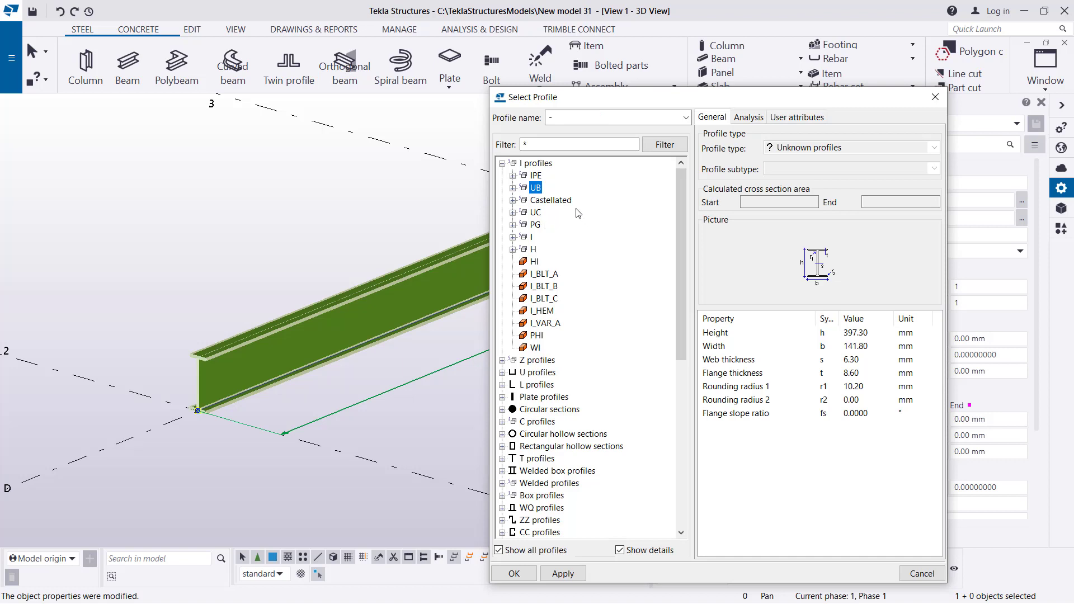
left_click(512, 175)
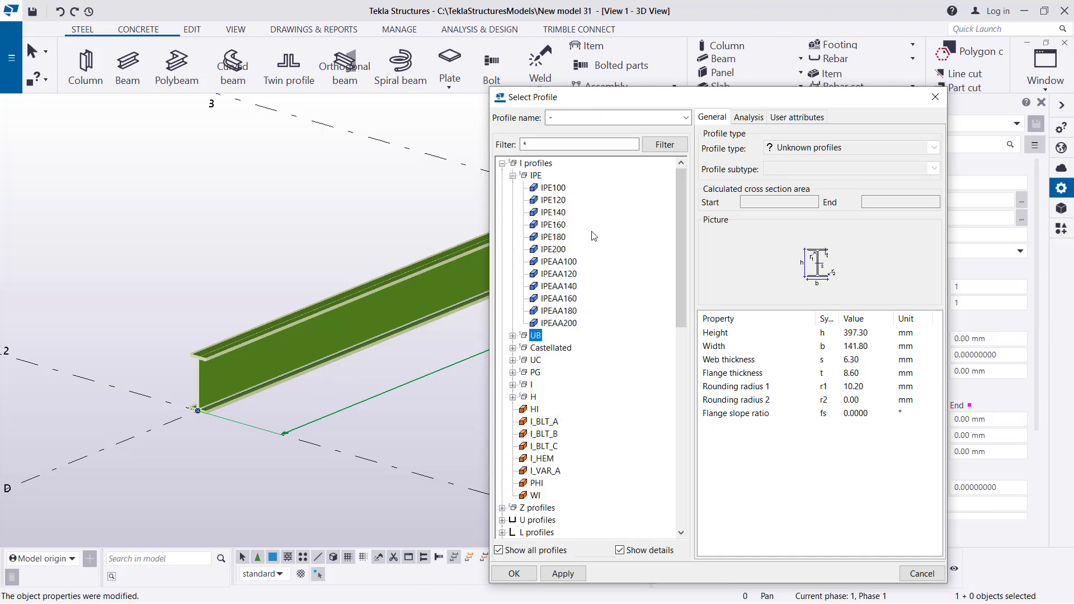
left_click(513, 335)
scroll(593, 335, "down", 4)
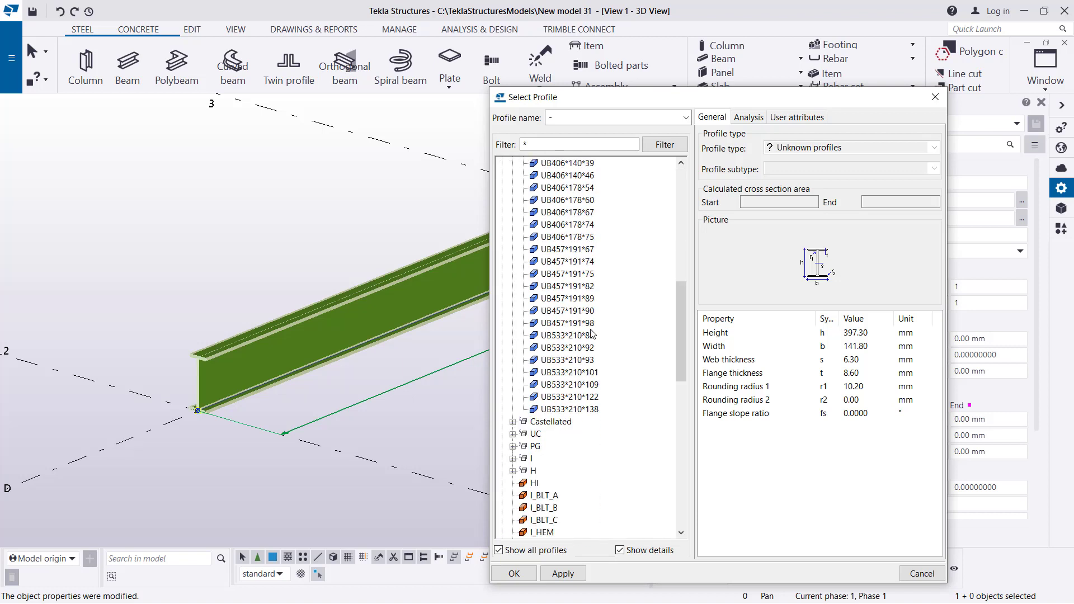
scroll(593, 335, "up", 3)
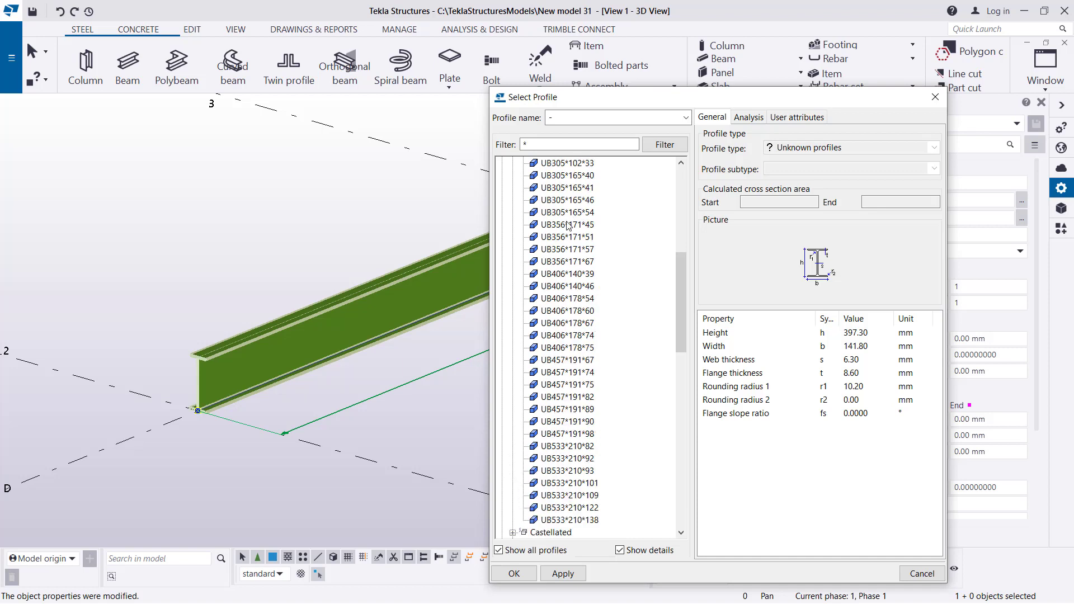
left_click(567, 322)
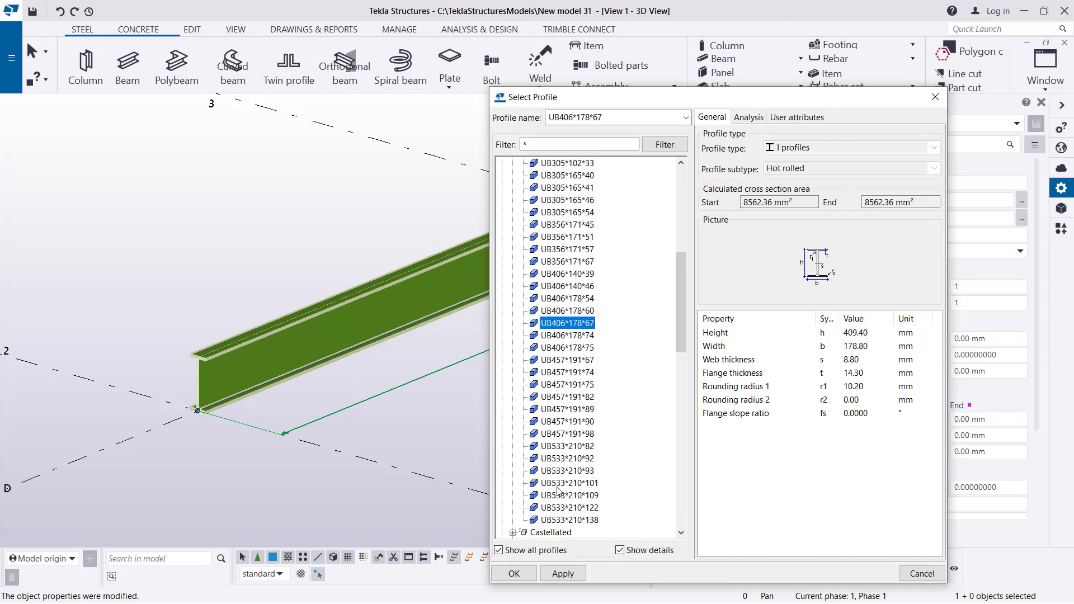
left_click(561, 573)
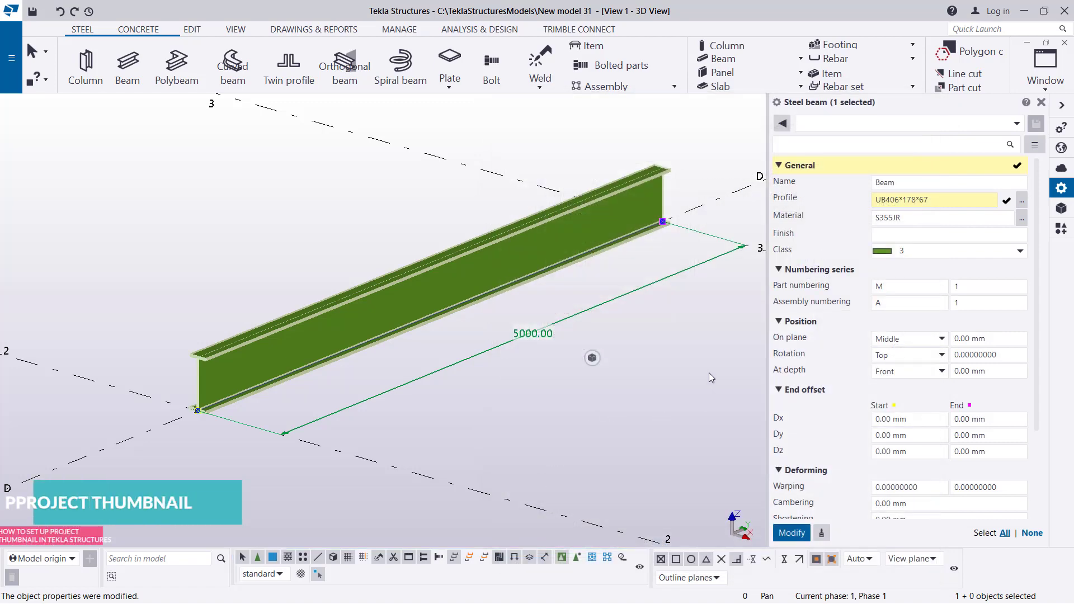
left_click(700, 344)
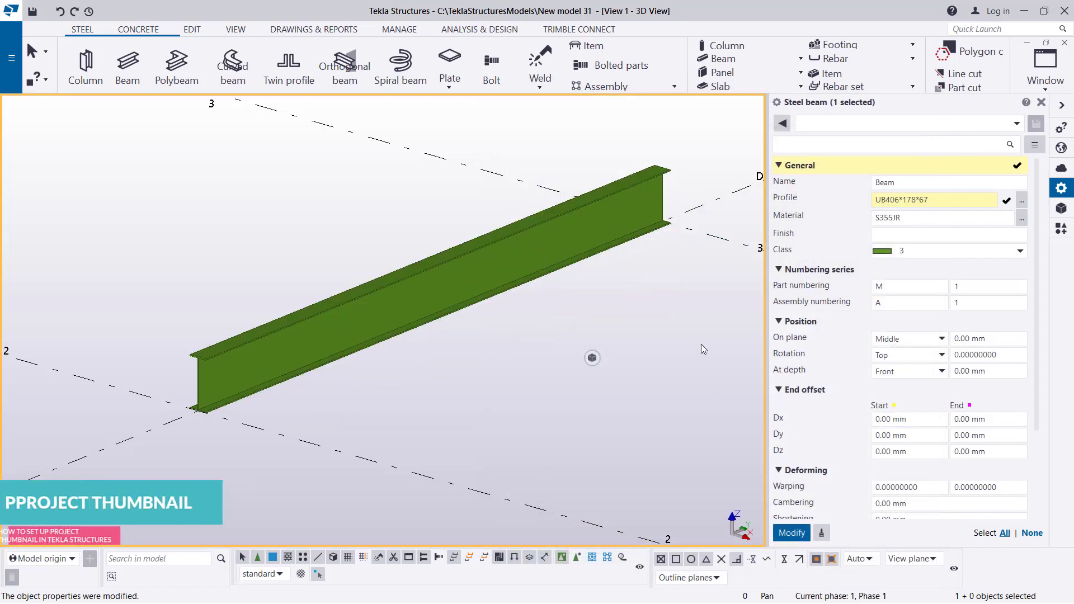
left_click(1061, 106)
Capture a project thumbnail of the 3D view with a rectangle enclosing the whole beam.
scroll(793, 156, "up", 3)
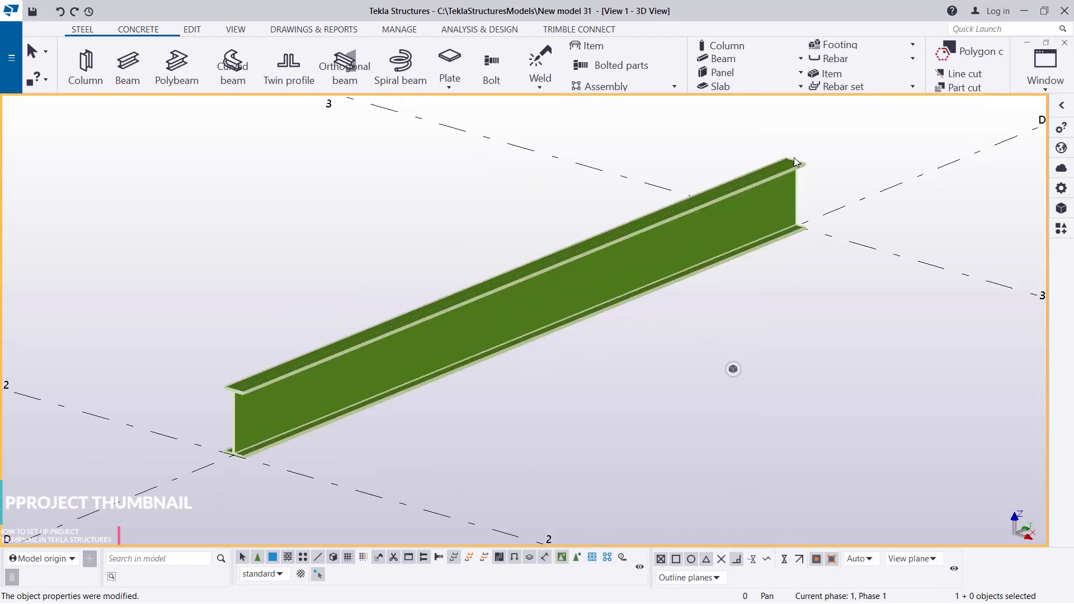
scroll(767, 224, "down", 1)
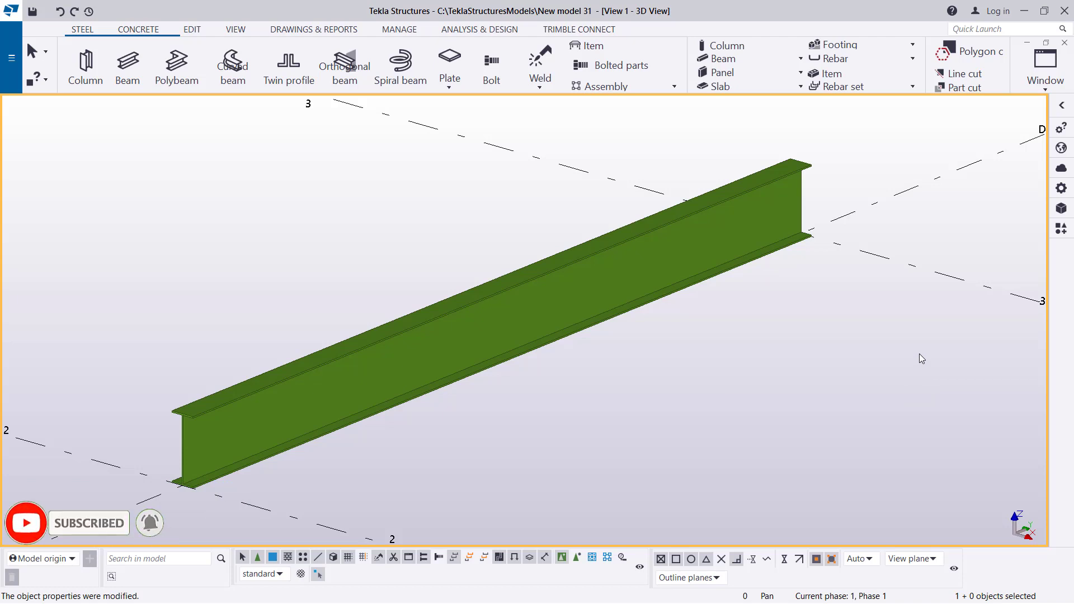
left_click(235, 29)
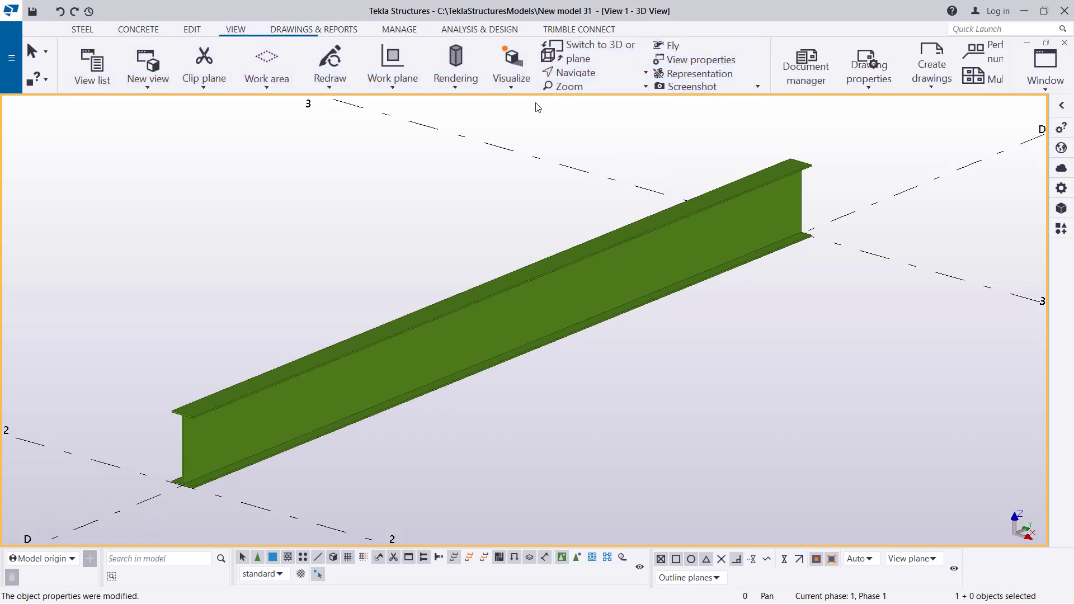
left_click(759, 87)
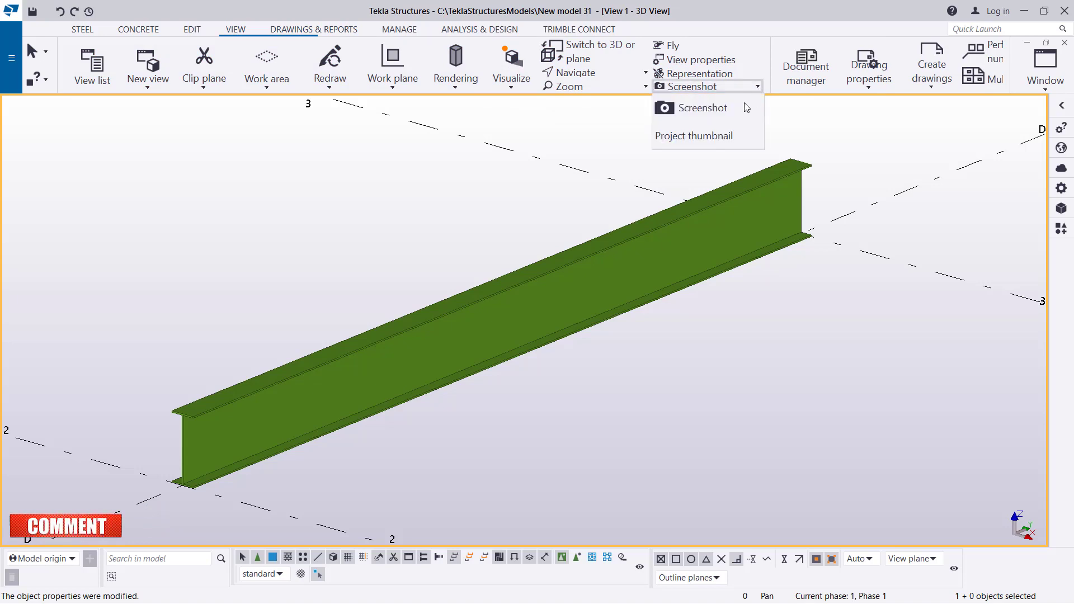
left_click(696, 140)
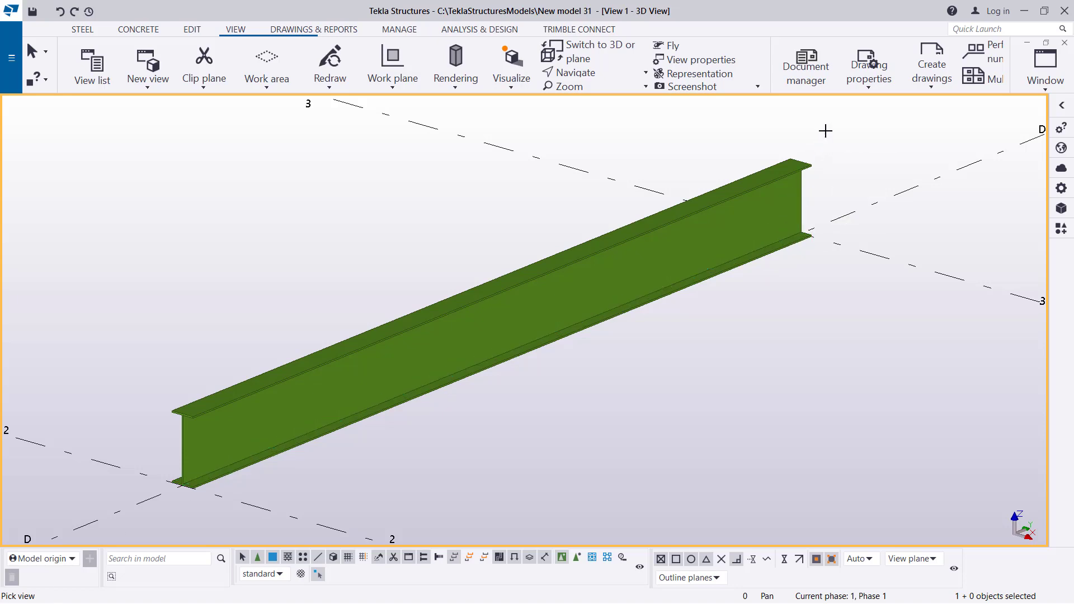
left_click_drag(826, 131, 536, 347)
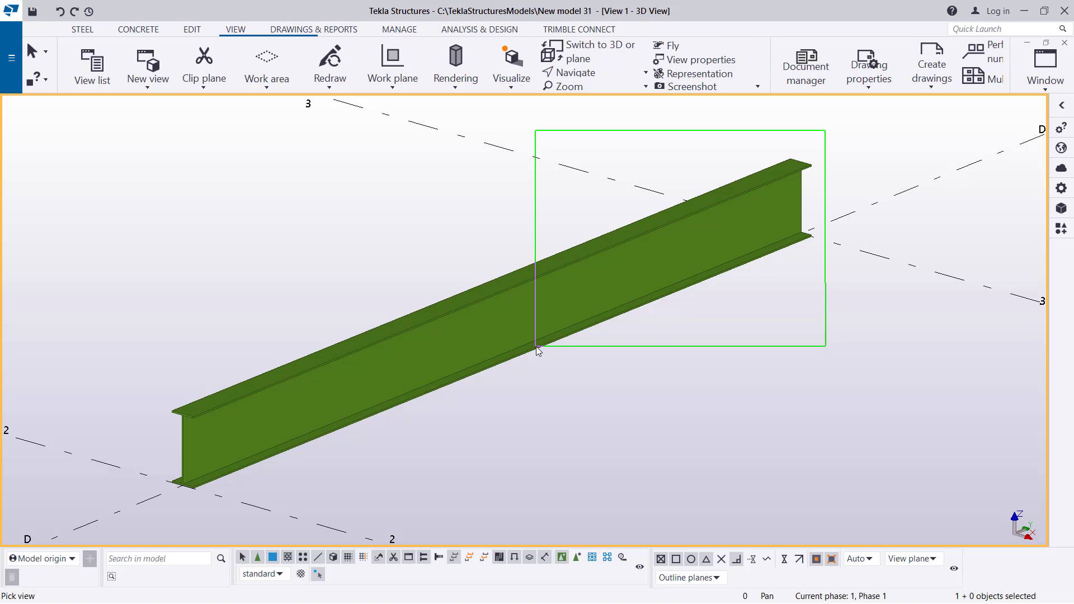
left_click_drag(536, 347, 166, 504)
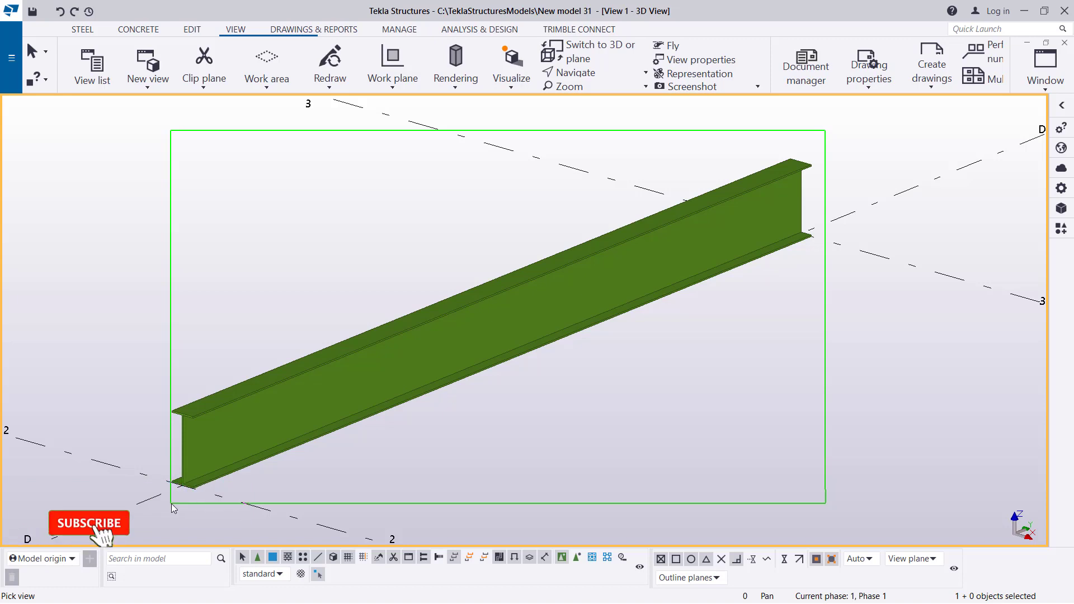
left_click(171, 503)
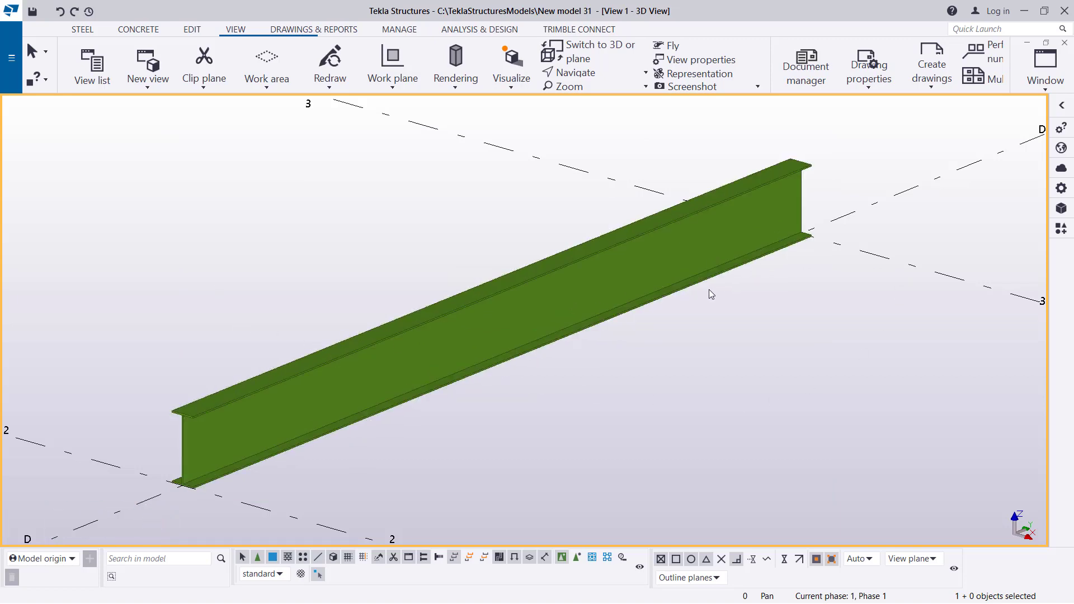
Examine the thumbnail and details of New model 31 in the list of all models, and return to the 3D view.
left_click(10, 66)
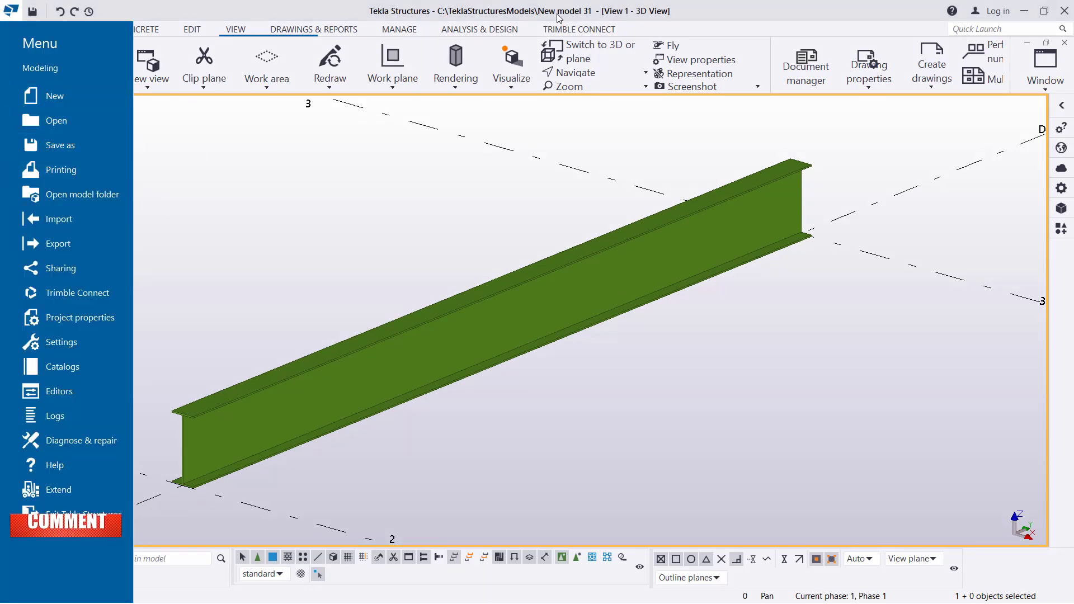
left_click(70, 123)
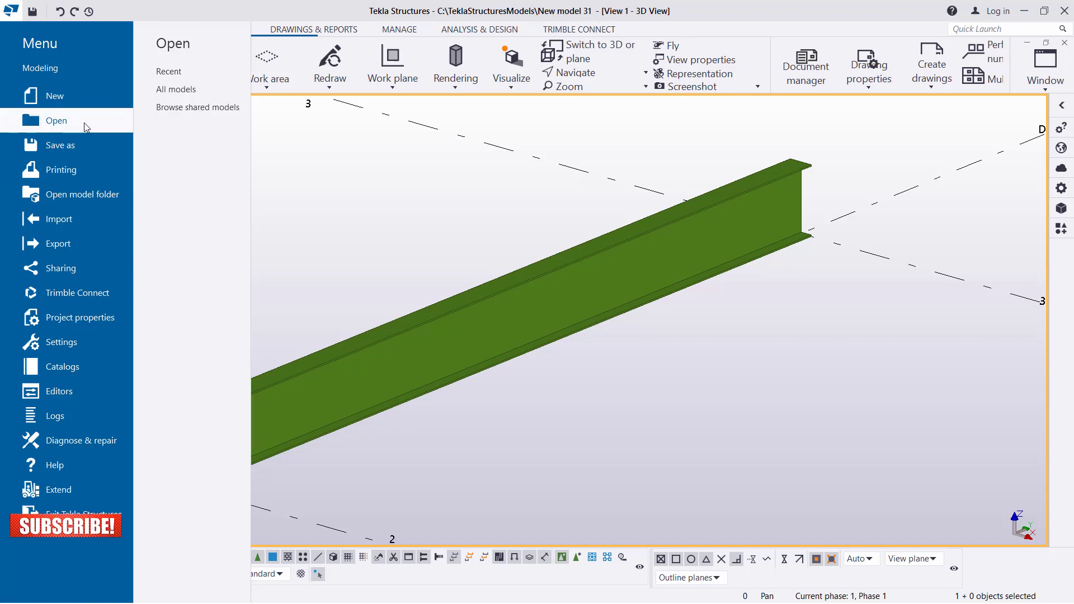
left_click(190, 90)
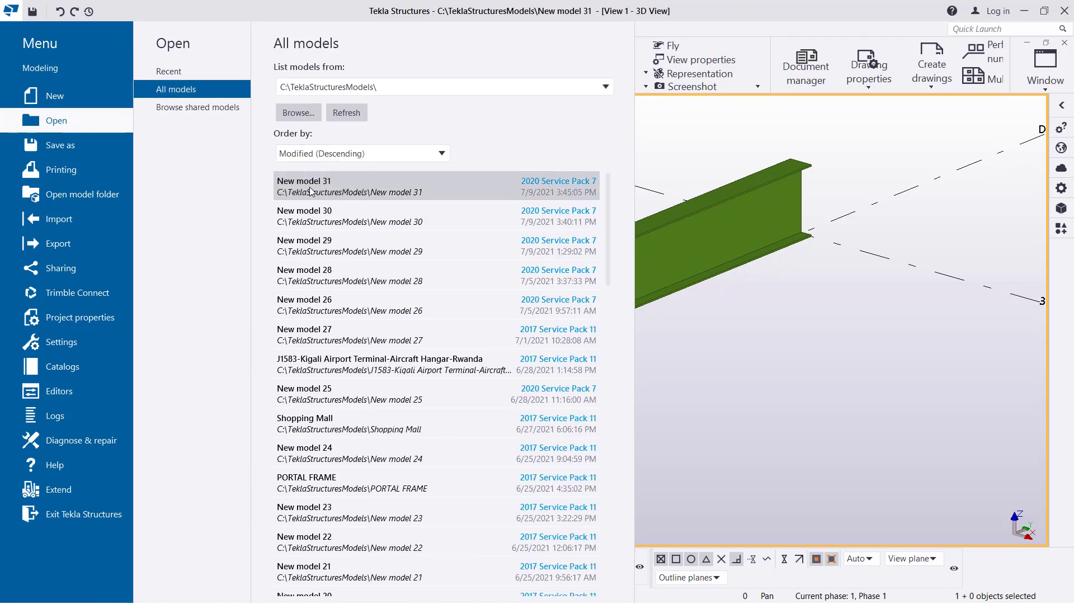
mouse_move(309, 190)
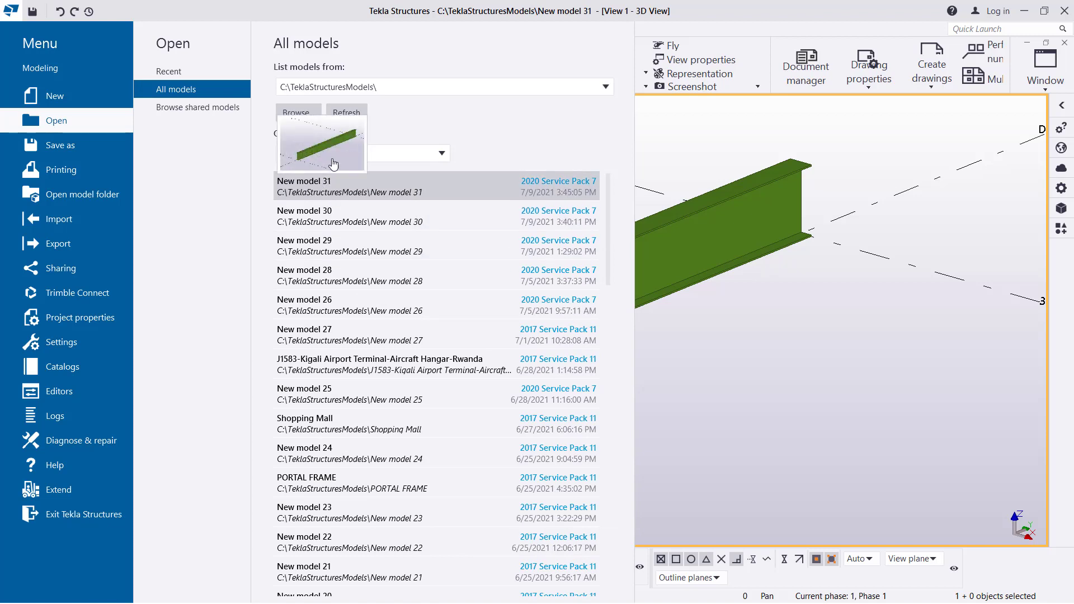
left_click(322, 191)
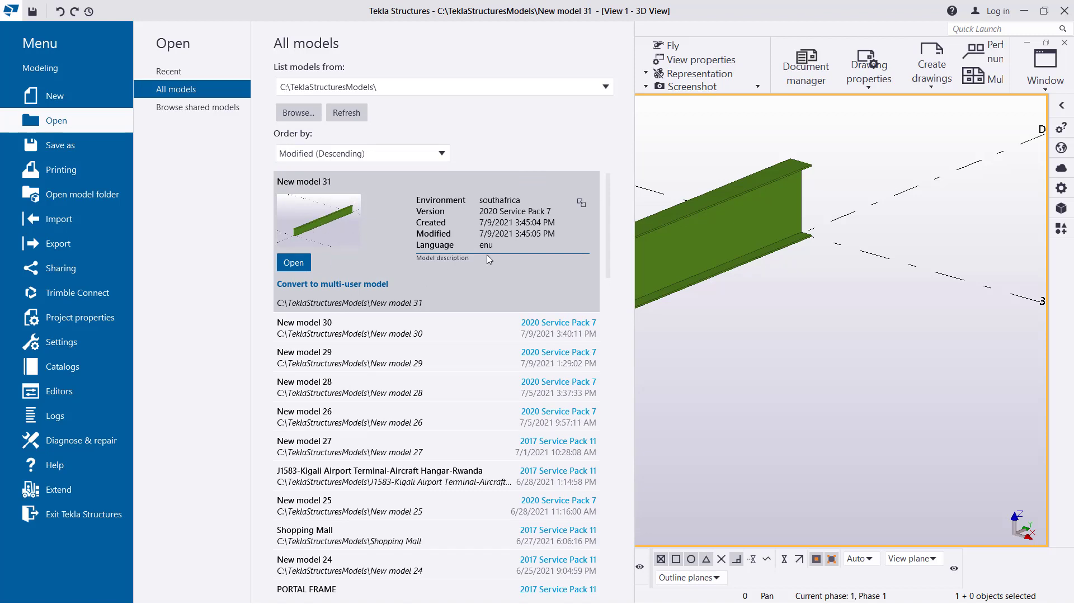
left_click(299, 271)
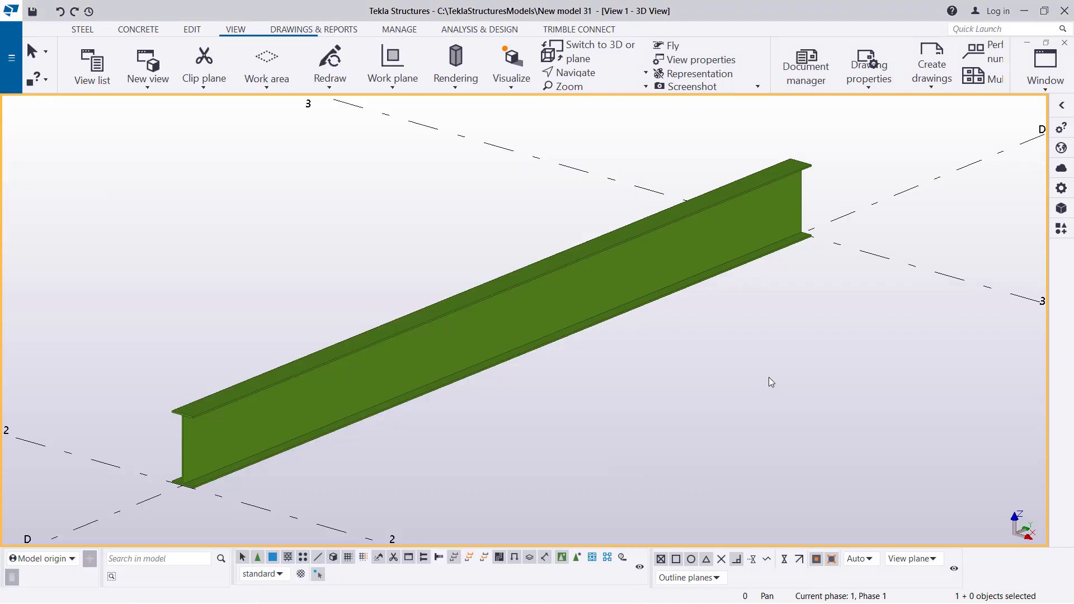
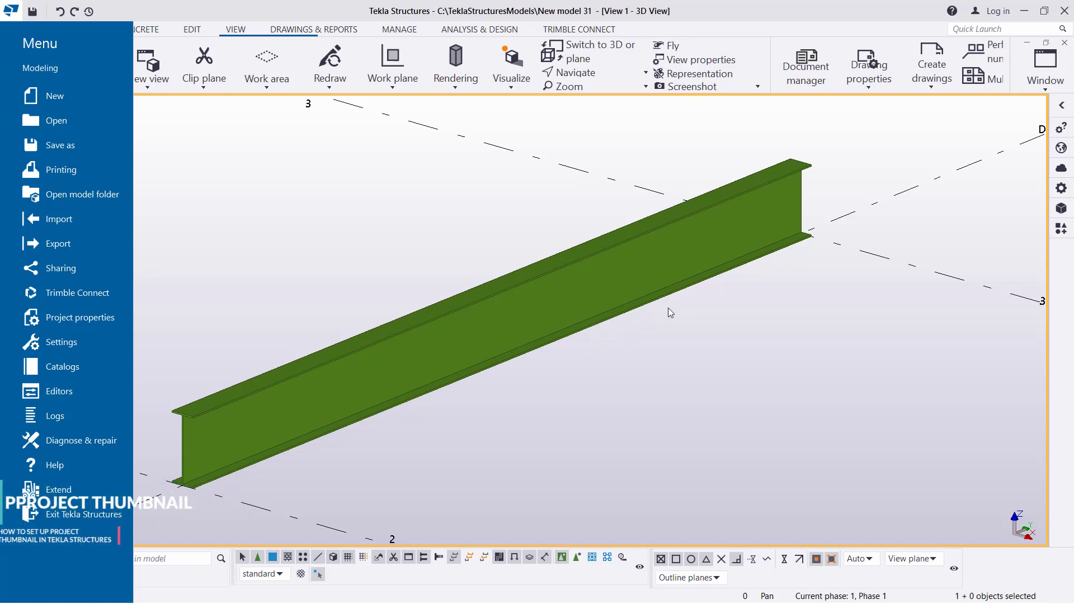
Exit the program and save New model 31 on closing.
left_click(94, 522)
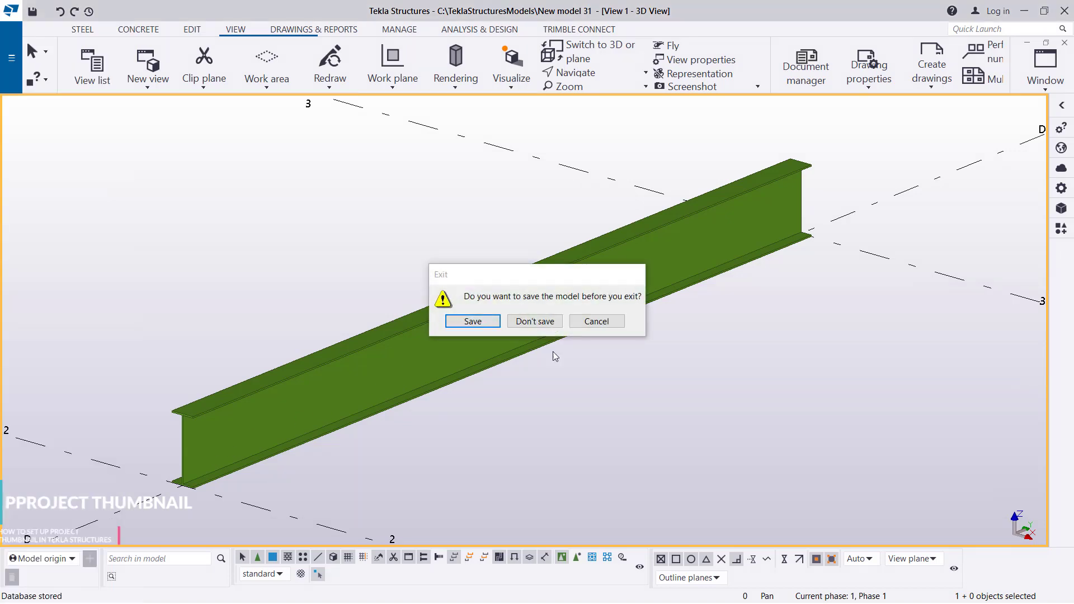
left_click(473, 322)
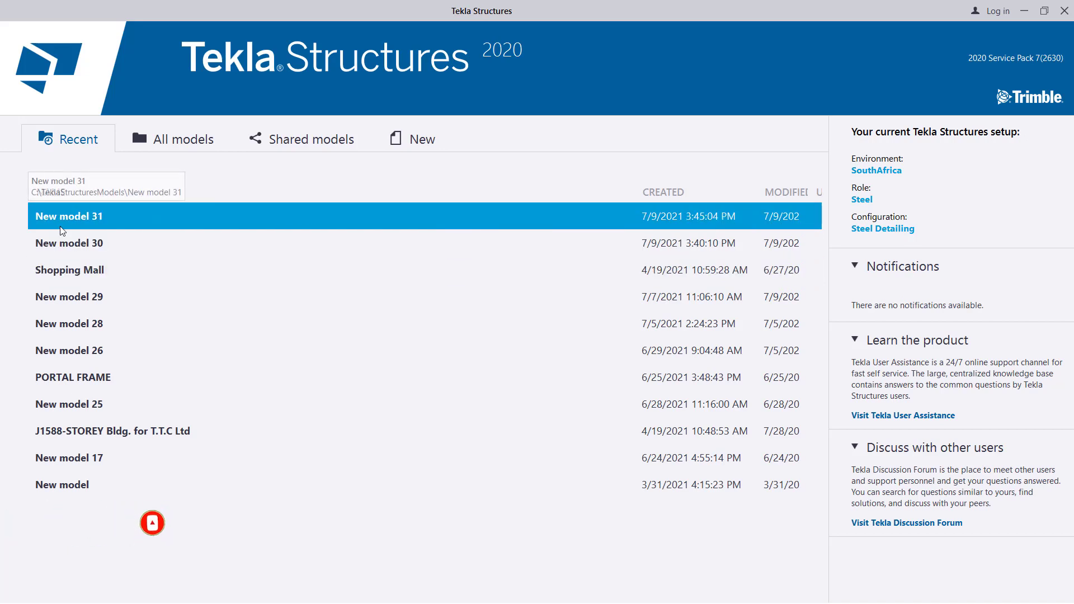
Compare the thumbnail previews of New model 30, Shopping Mall and New model 31 among the recent models.
left_click(89, 247)
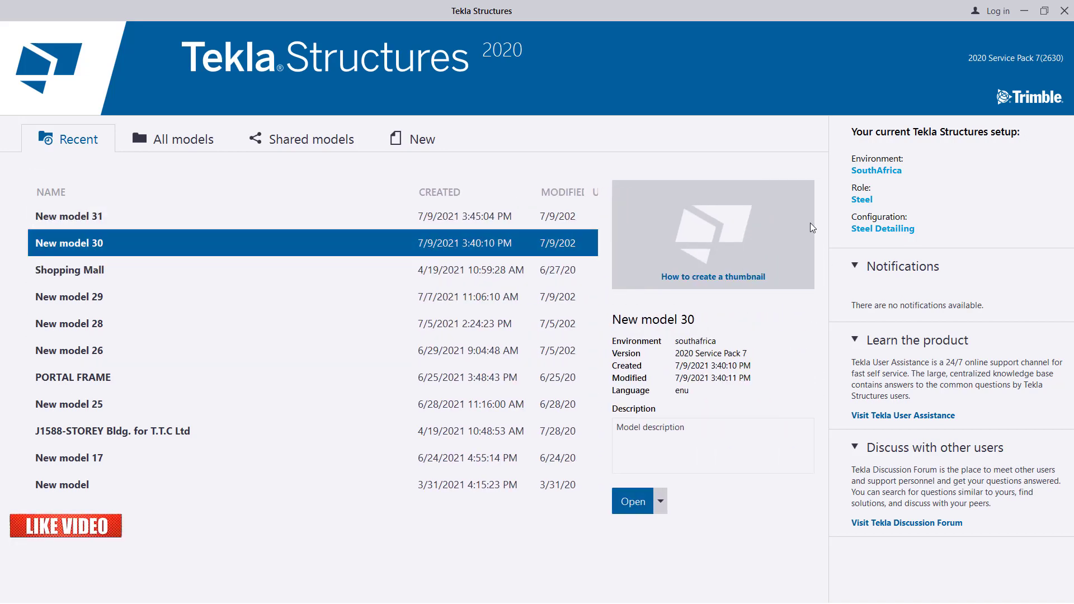
left_click(89, 270)
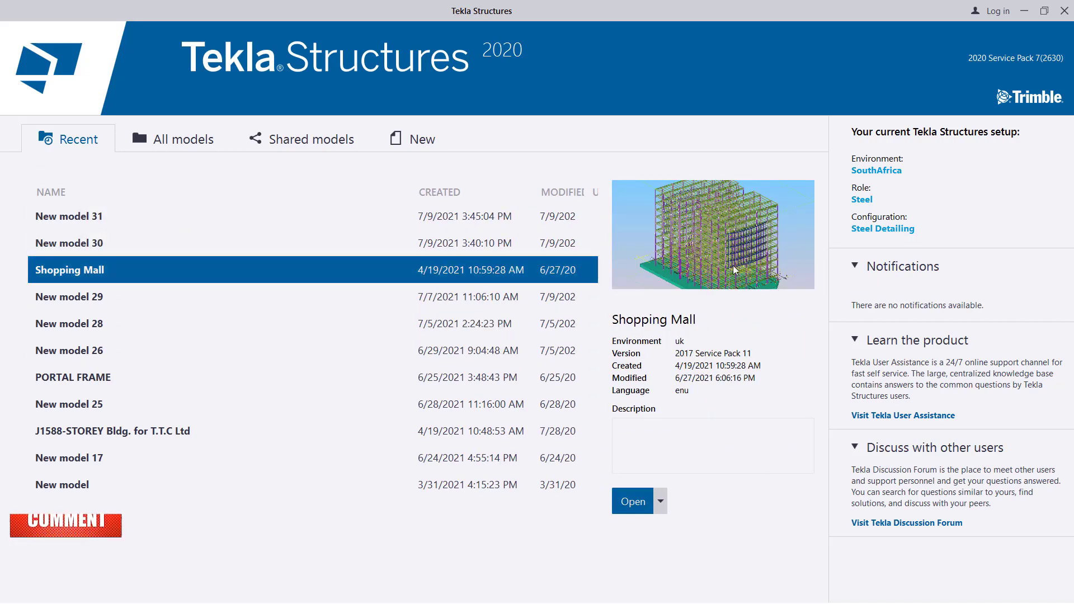
left_click_drag(149, 305, 119, 287)
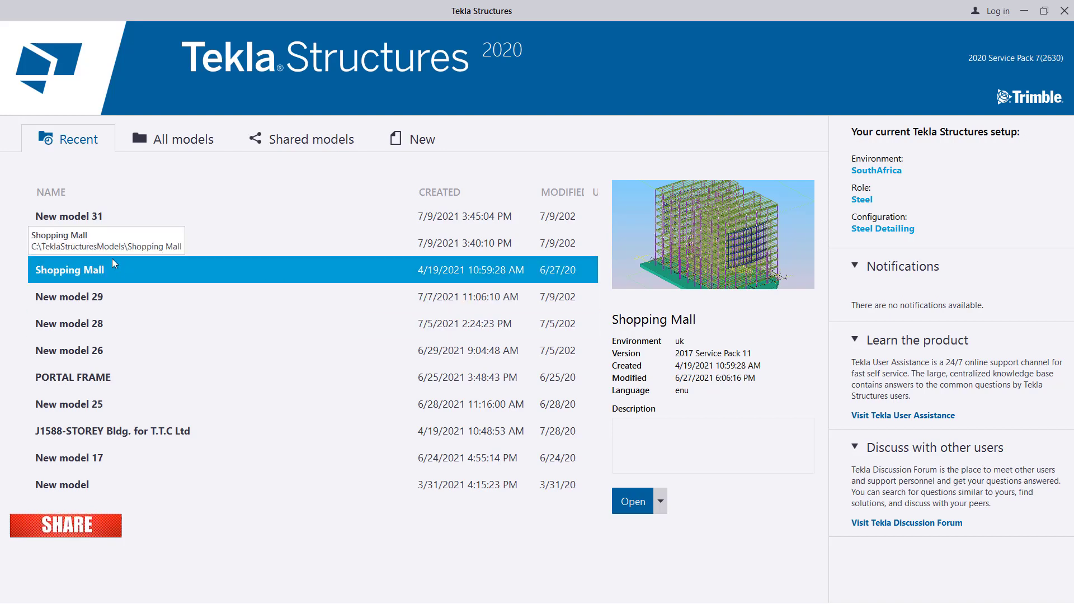
left_click(96, 216)
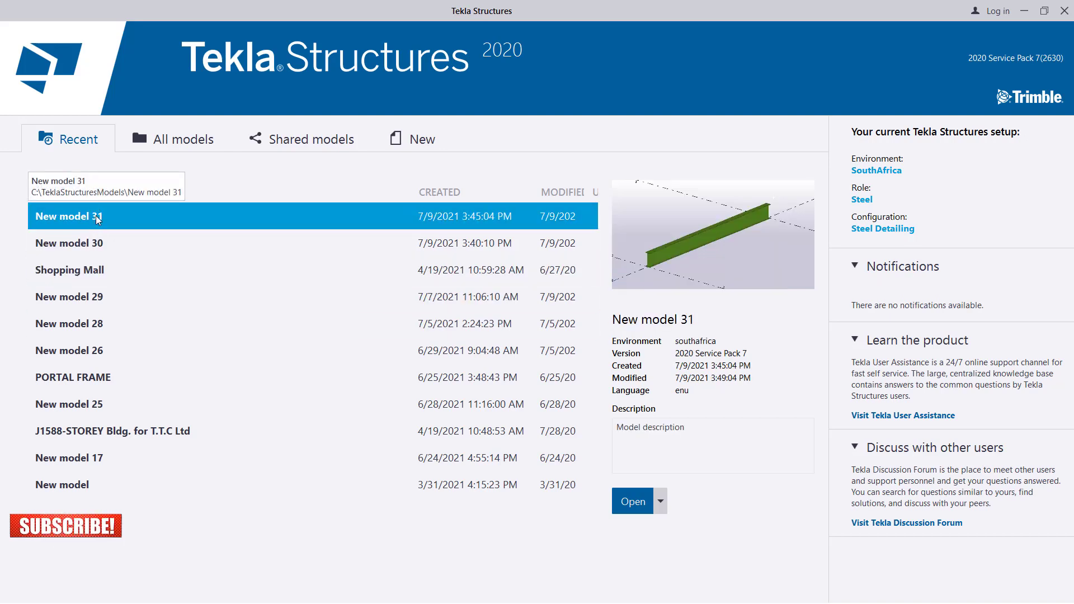